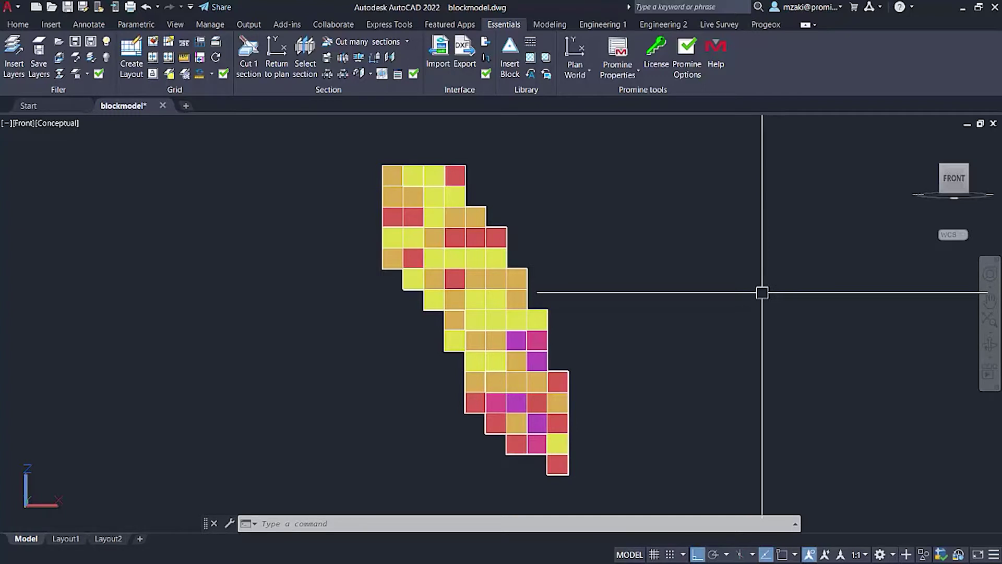
Orbit the block model in 3D, return to the FRONT view, and start Cut 1 section
scroll(575, 355, "down", 5)
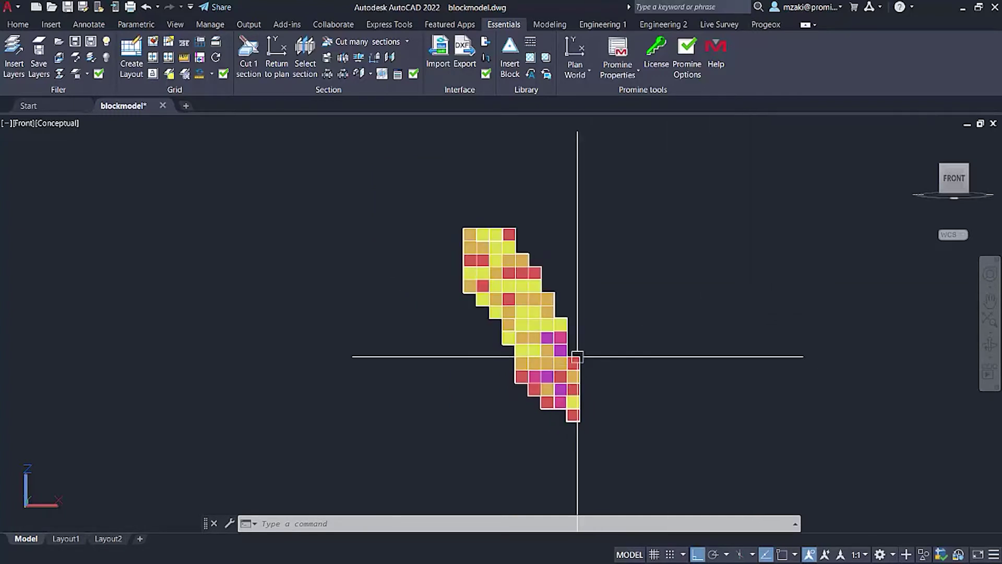
middle_click_drag(612, 343, 590, 381, "shift")
middle_click_drag(711, 392, 627, 412, "shift")
scroll(590, 407, "up", 1)
middle_click_drag(557, 327, 574, 376, "shift")
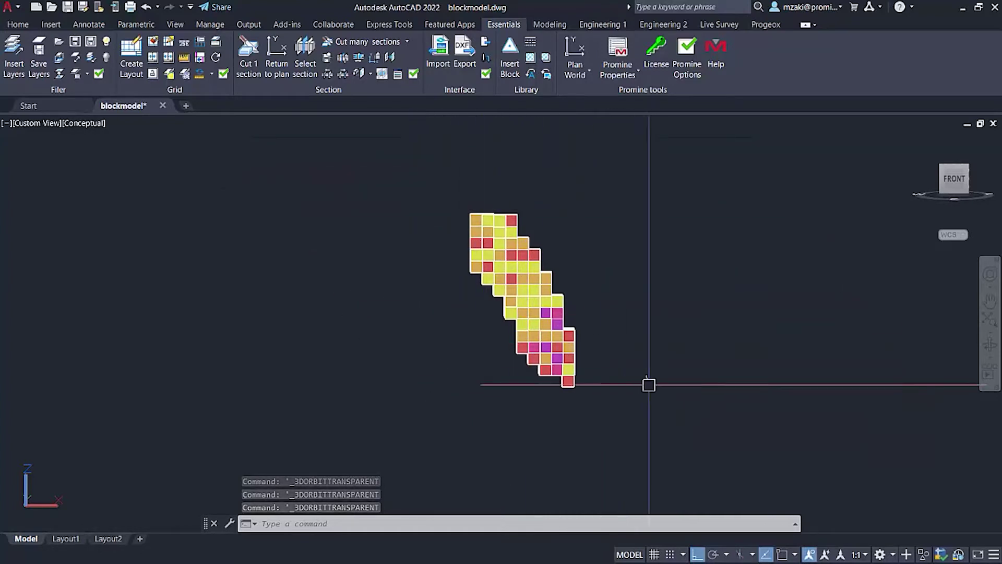
left_click(957, 182)
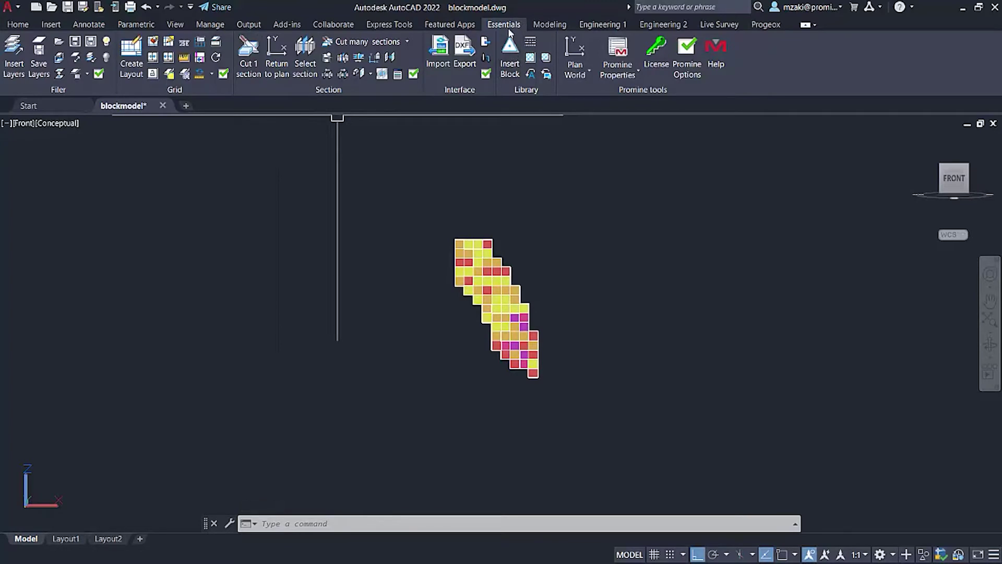
left_click(255, 71)
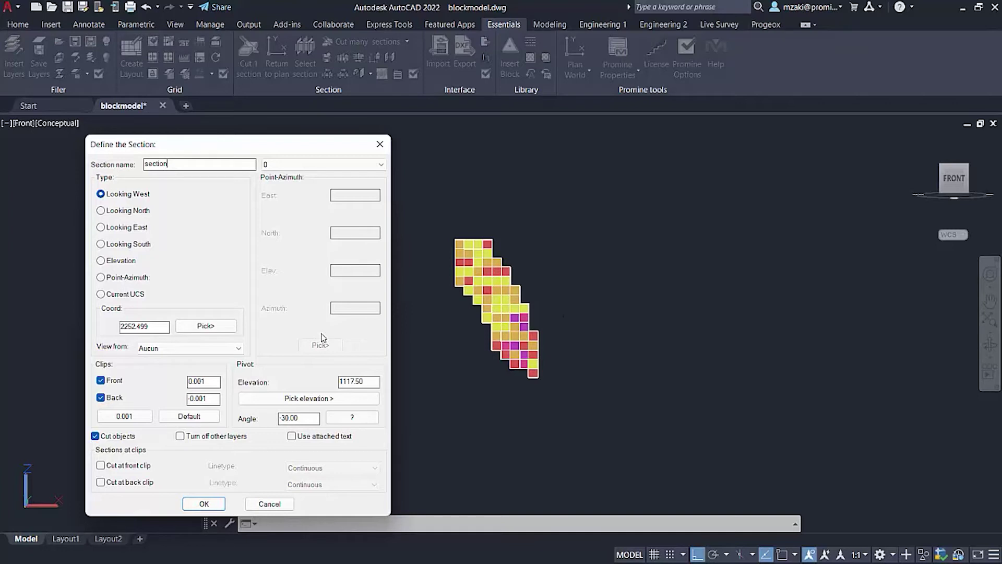
Begin picking the coordinate in the drawing for the section named 'section'
left_click(214, 329)
Midpoint-snap to the lowest block's bottom corner, setting Coord 2252.499
scroll(532, 389, "up", 5)
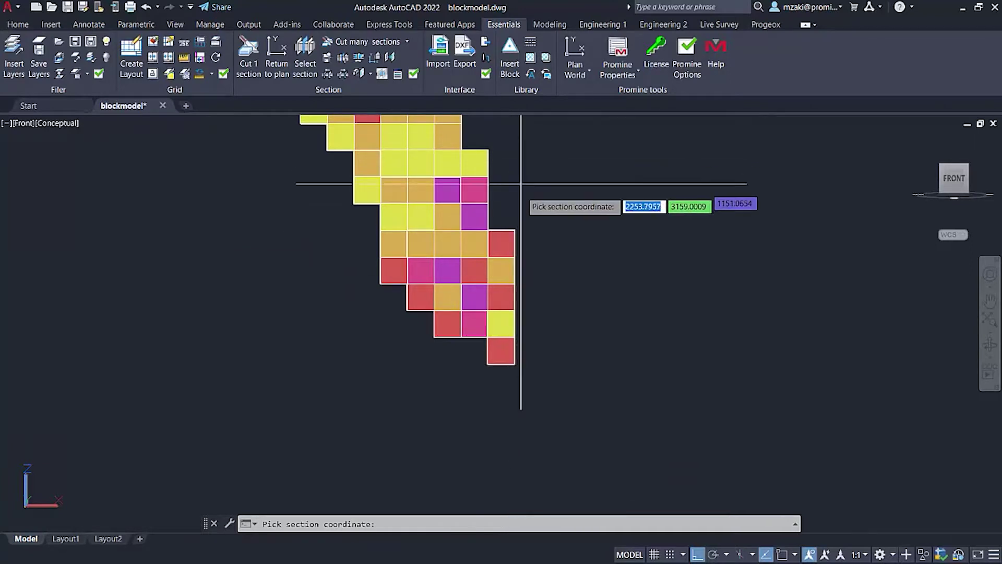
scroll(515, 313, "down", 2)
mouse_move(497, 425)
middle_mouse_down()
mouse_move(511, 440)
mouse_move(511, 416)
middle_mouse_up()
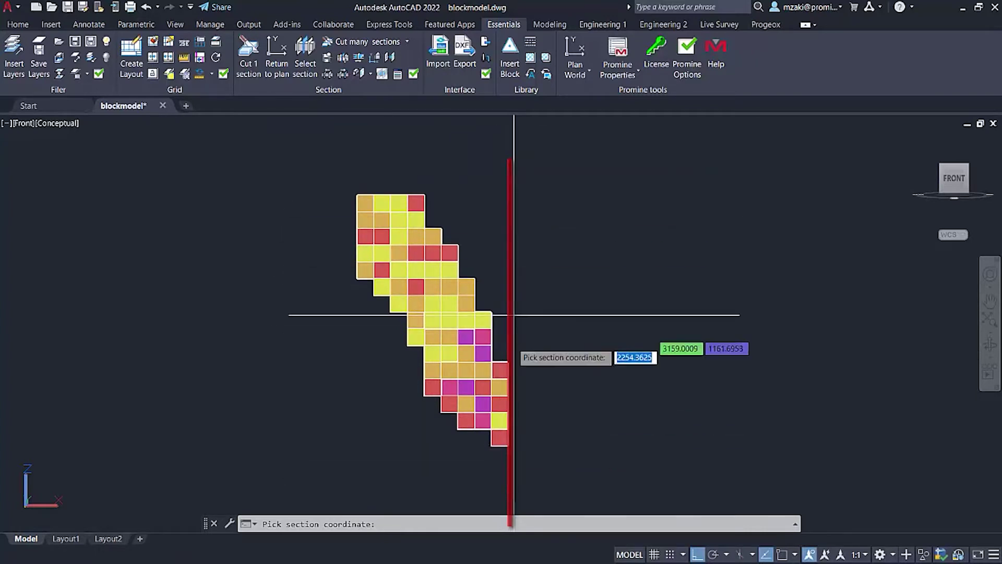
scroll(510, 454, "up", 5)
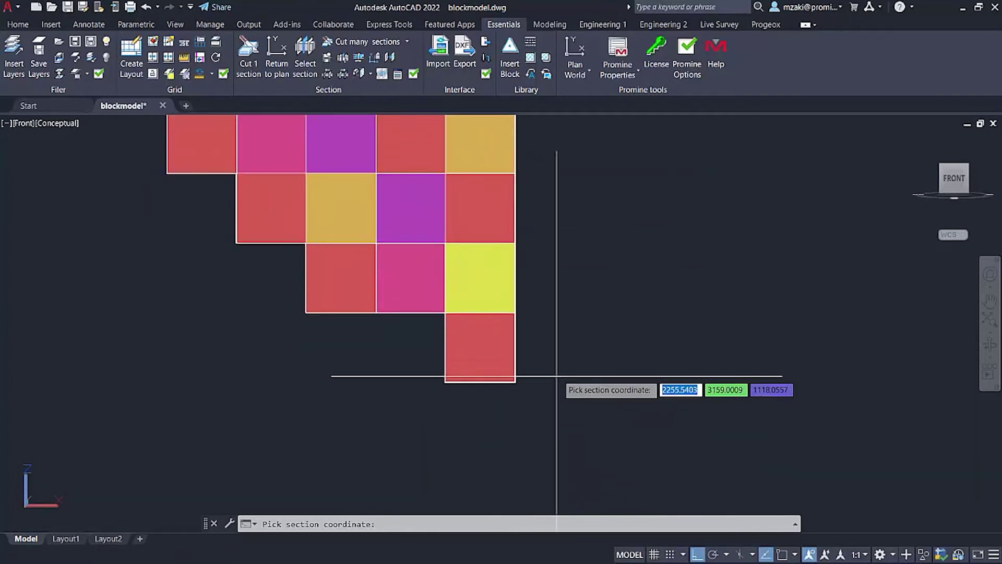
right_click(556, 376, "shift")
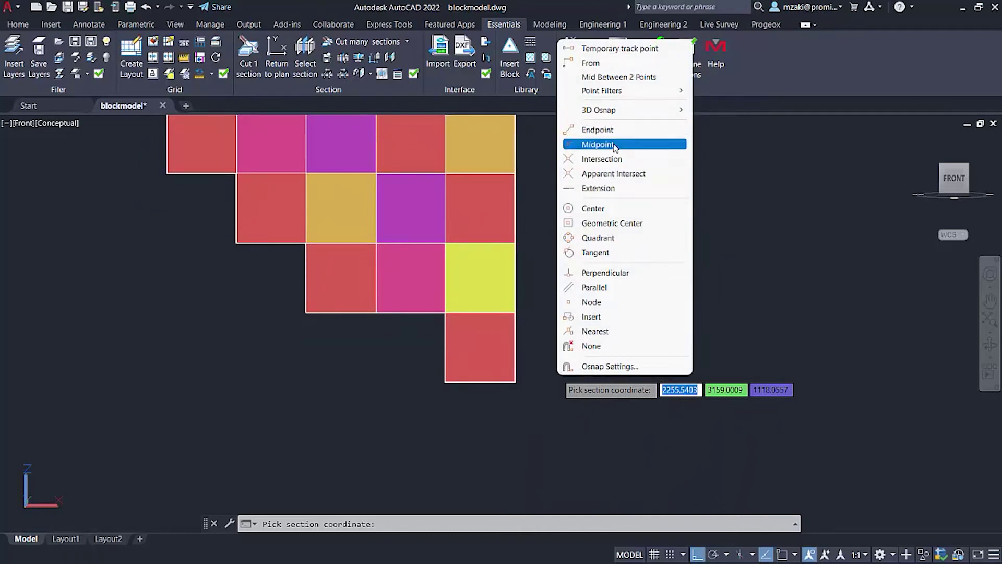
left_click(615, 147)
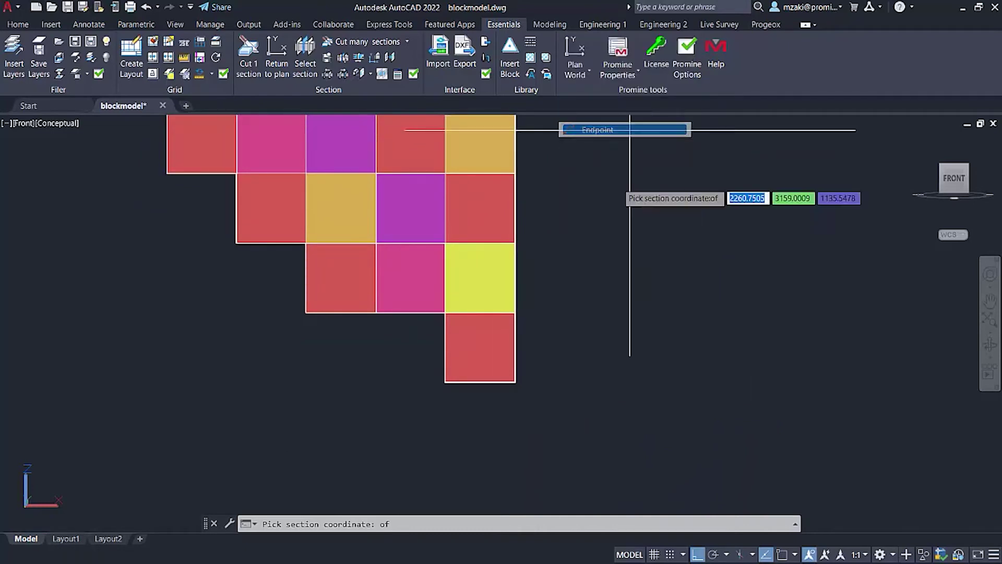
left_click(517, 382)
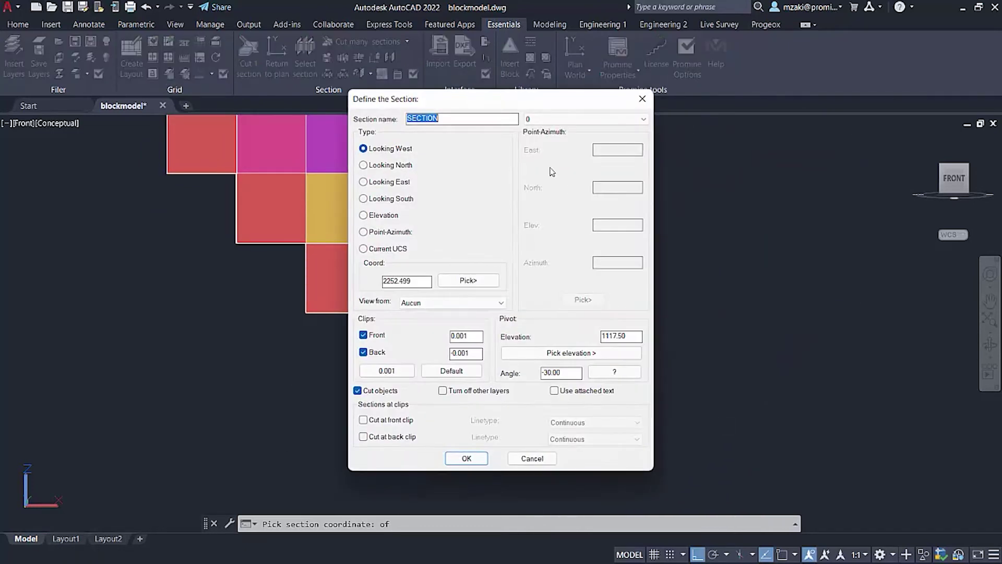
Move the Define the Section dialog aside and re-pick the coordinate with the whole model in view
left_click_drag(547, 100, 249, 83)
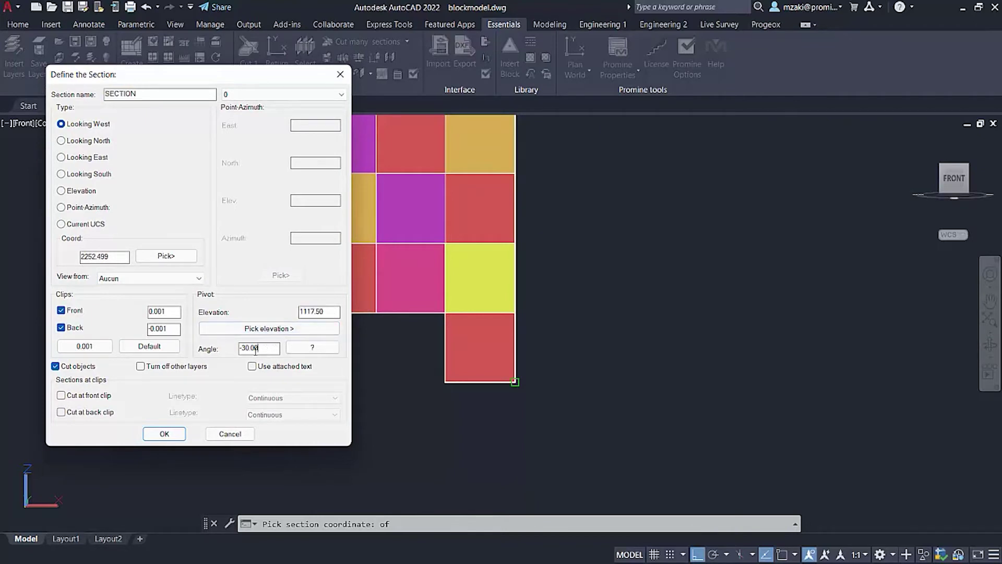
left_click(320, 311)
left_click(166, 256)
scroll(497, 358, "down", 2)
middle_click_drag(496, 358, 524, 497)
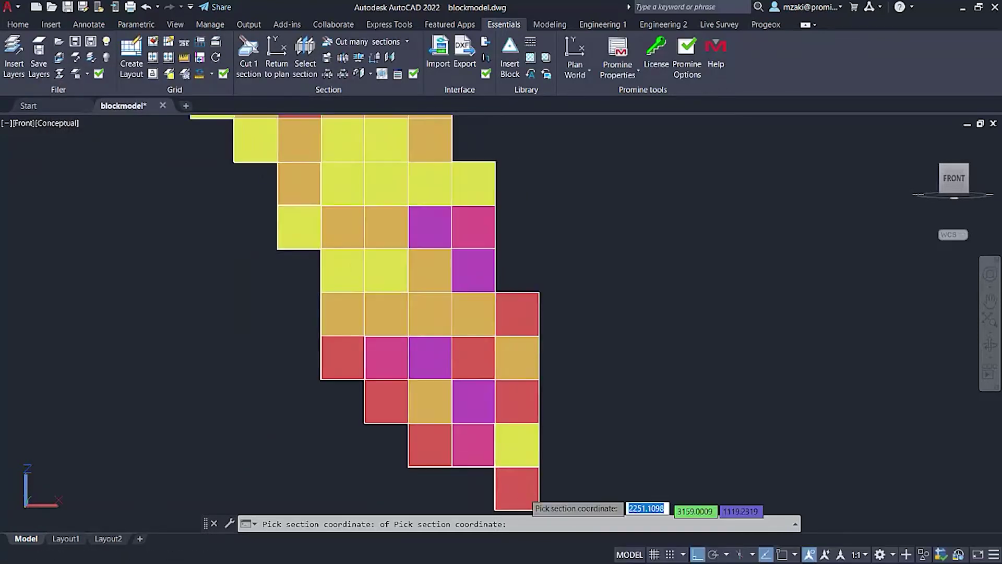
scroll(524, 497, "down", 5)
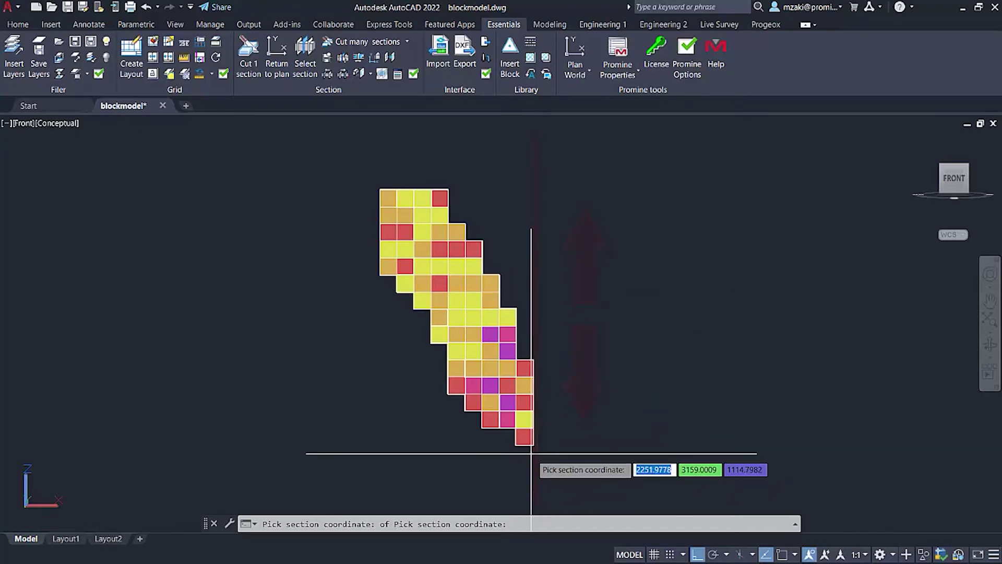
scroll(531, 450, "up", 5)
Pick the section point on the model's bottom edge and midpoint-snap the pivot elevation to 1117.501
left_click(537, 441)
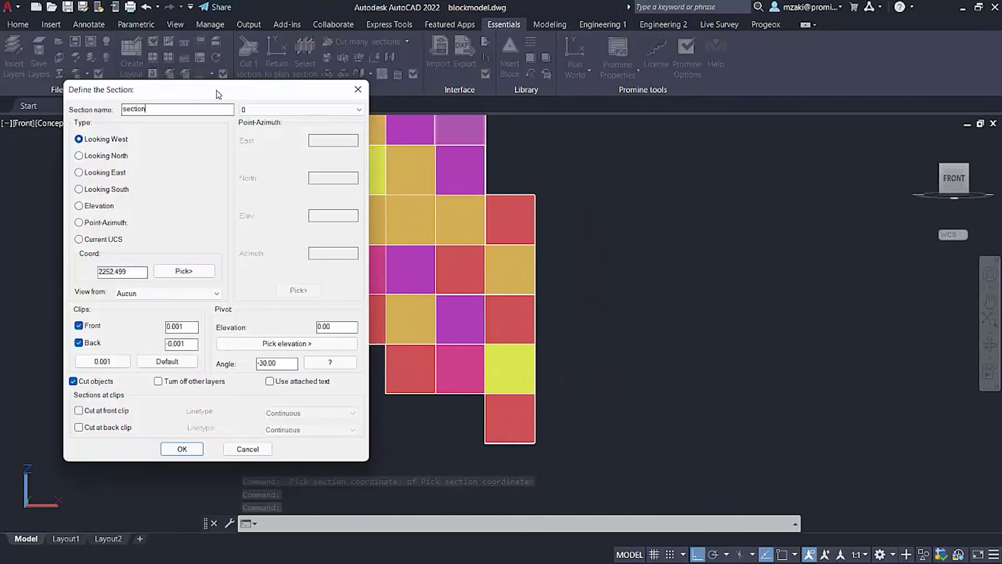
left_click(314, 346)
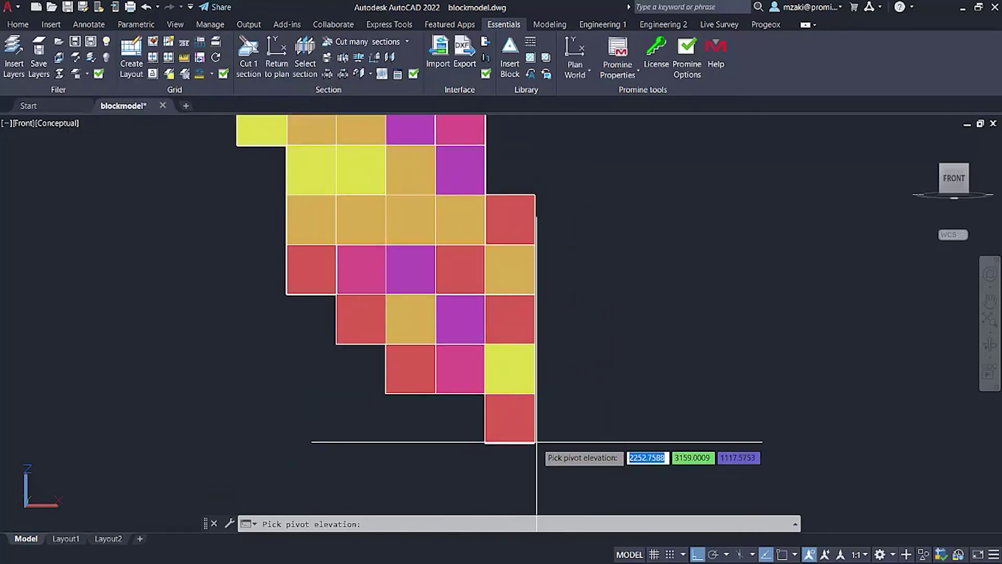
right_click(535, 441, "shift")
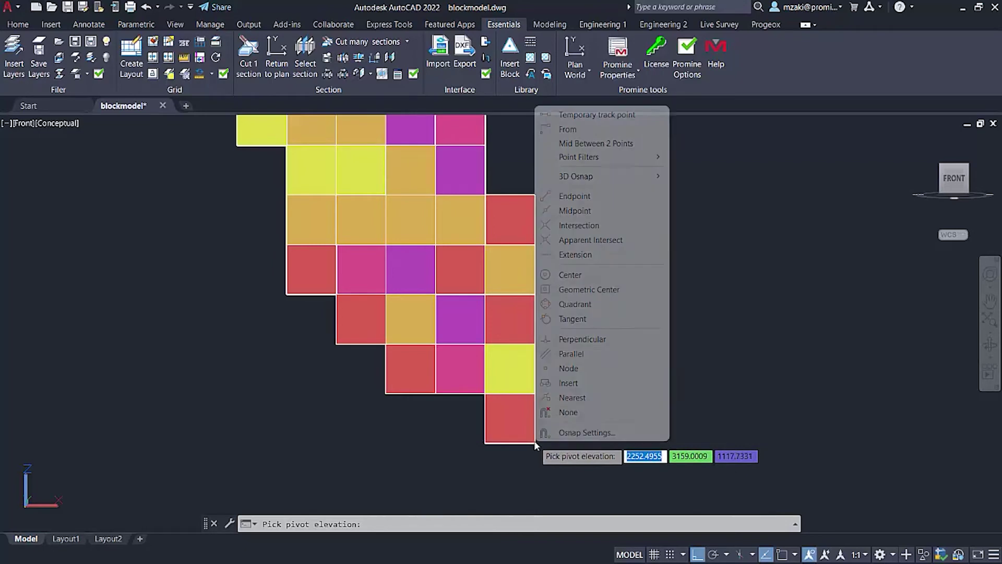
left_click(606, 210)
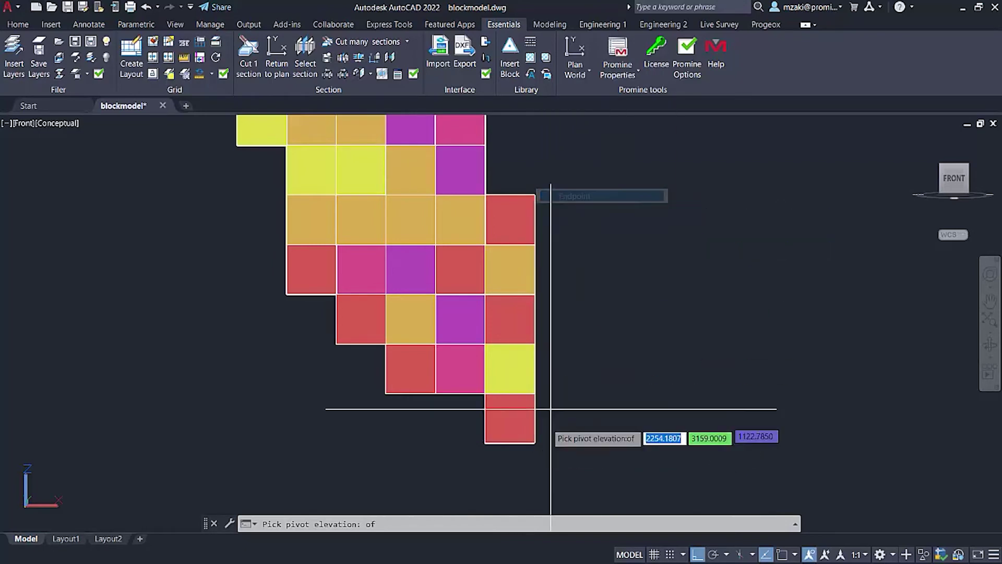
left_click(538, 440)
left_click_drag(496, 100, 832, 61)
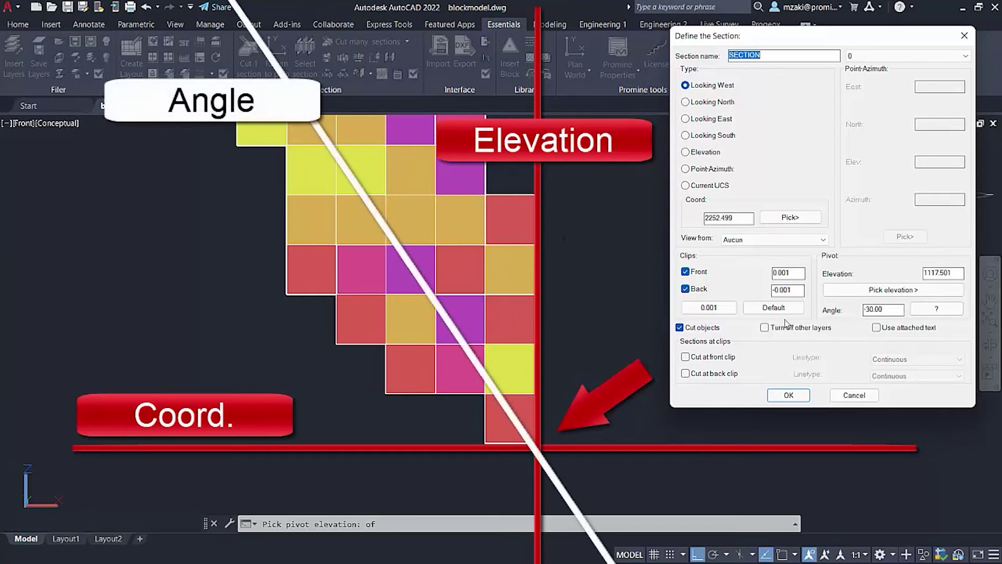
Show the Angle help diagram for the 30.00 pivot angle
left_click(949, 311)
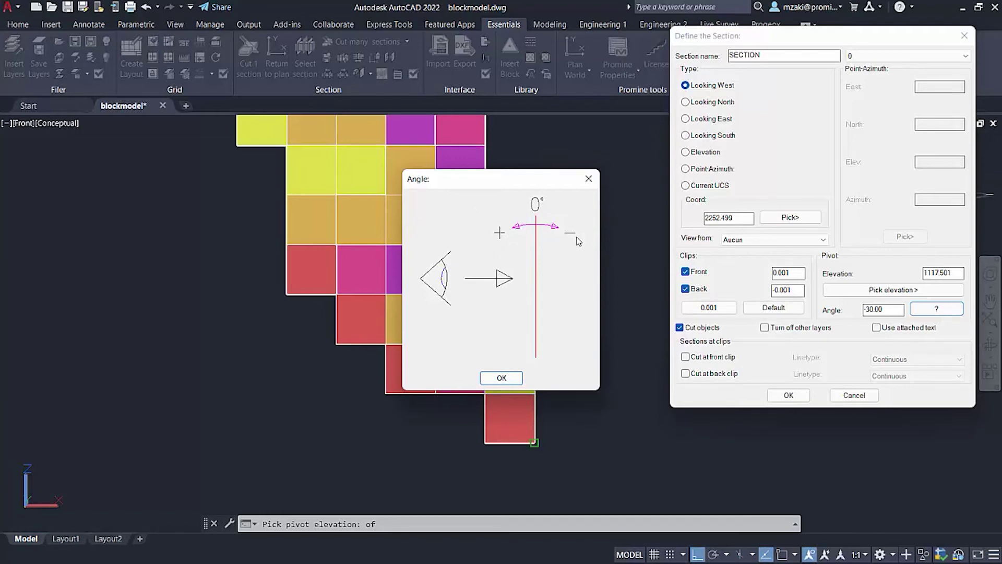
Close the Angle help diagram, returning to Define the Section with angle 30
left_click(502, 378)
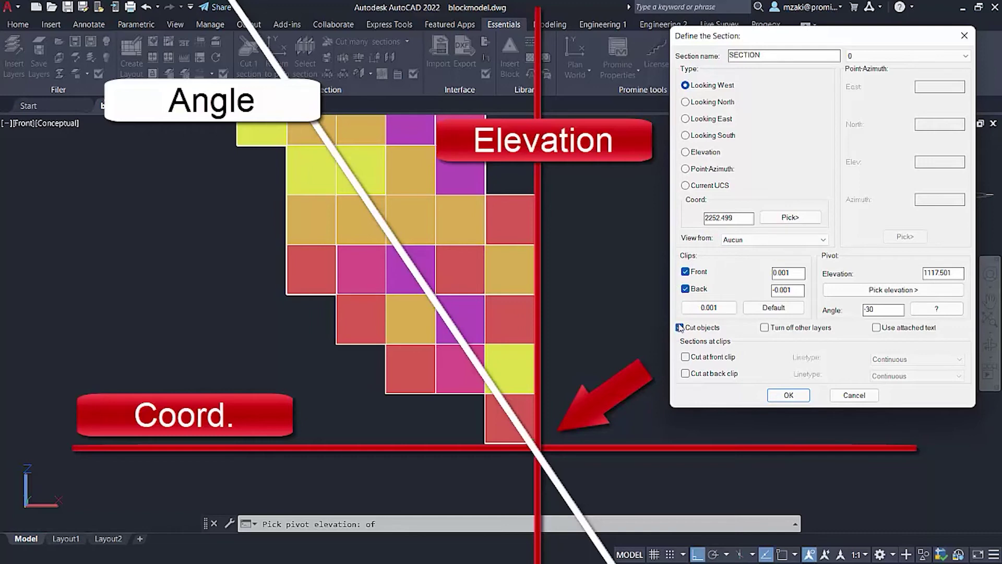
Apply the Looking West 30° section cut and pan to see the whole section
left_click(788, 395)
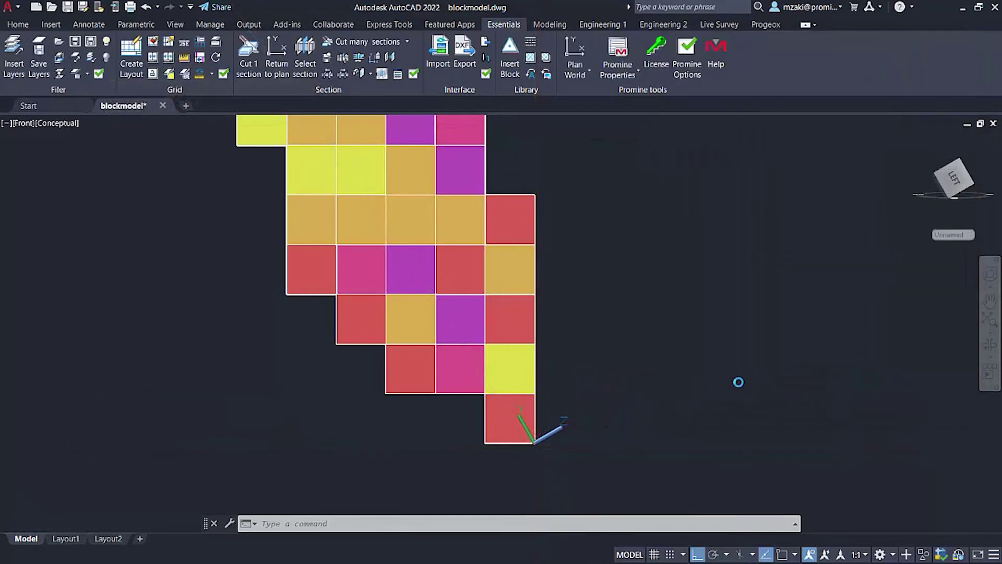
scroll(622, 389, "down", 6)
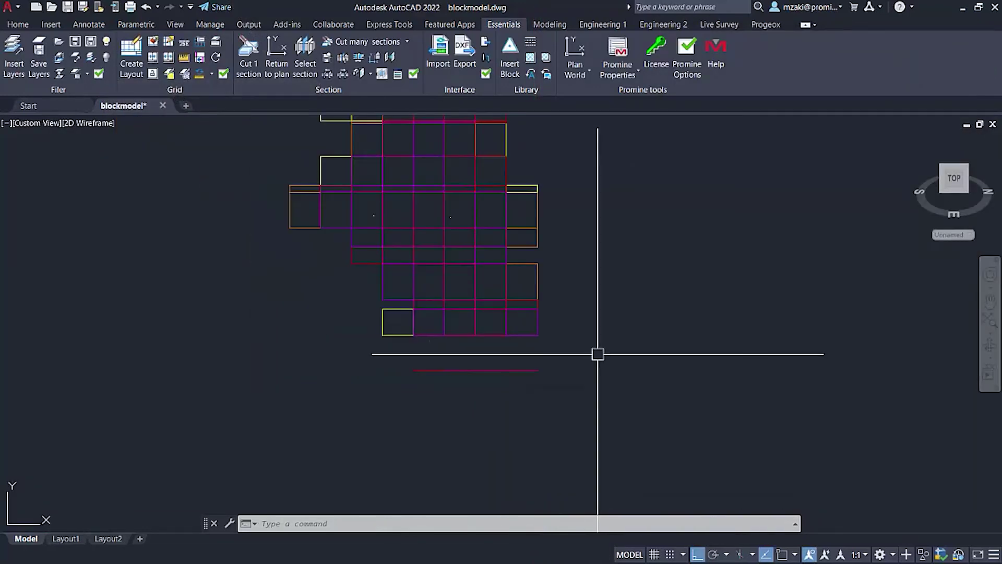
mouse_move(590, 302)
middle_mouse_down()
mouse_move(609, 356)
mouse_move(592, 376)
middle_mouse_up()
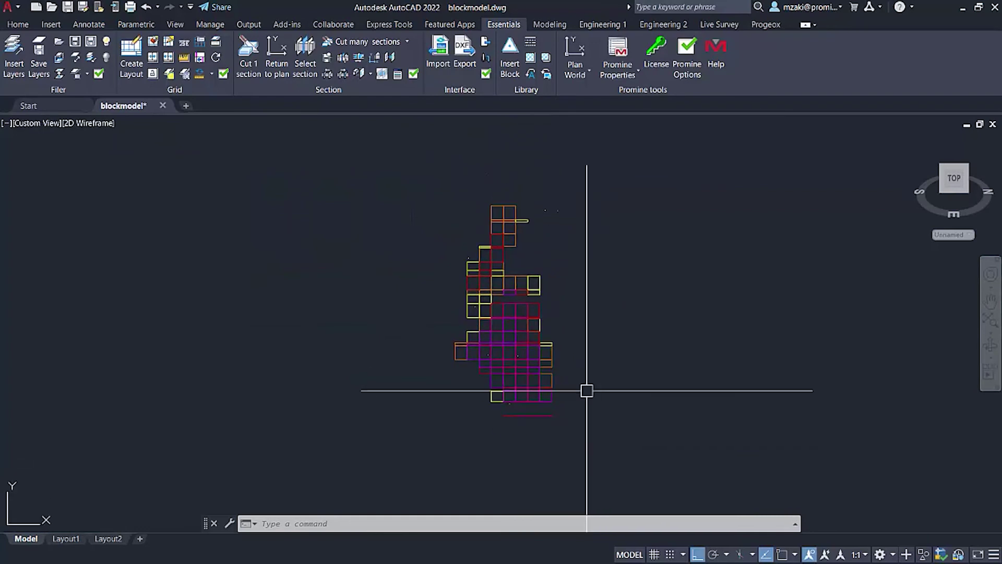
Draw a closed four-corner PLINE boundary enclosing the cut blocks
type("pl")
key("Return")
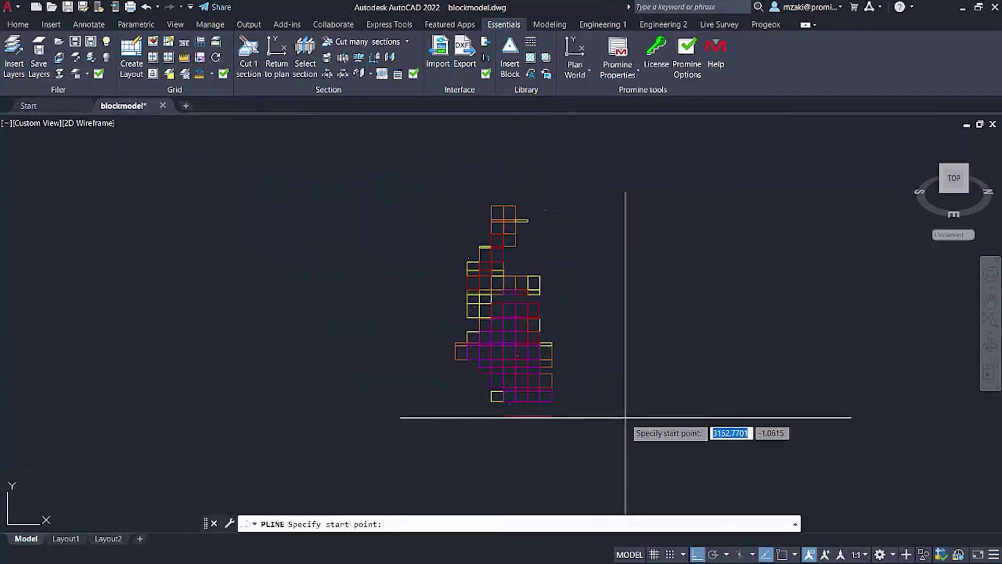
left_click(680, 450)
left_click(361, 450)
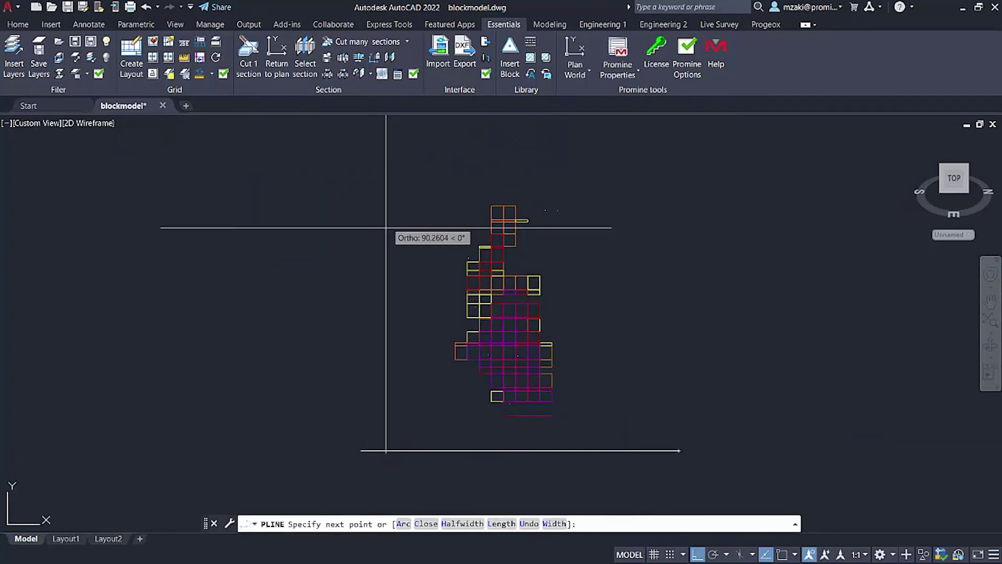
left_click(405, 172)
left_click(660, 172)
type("c")
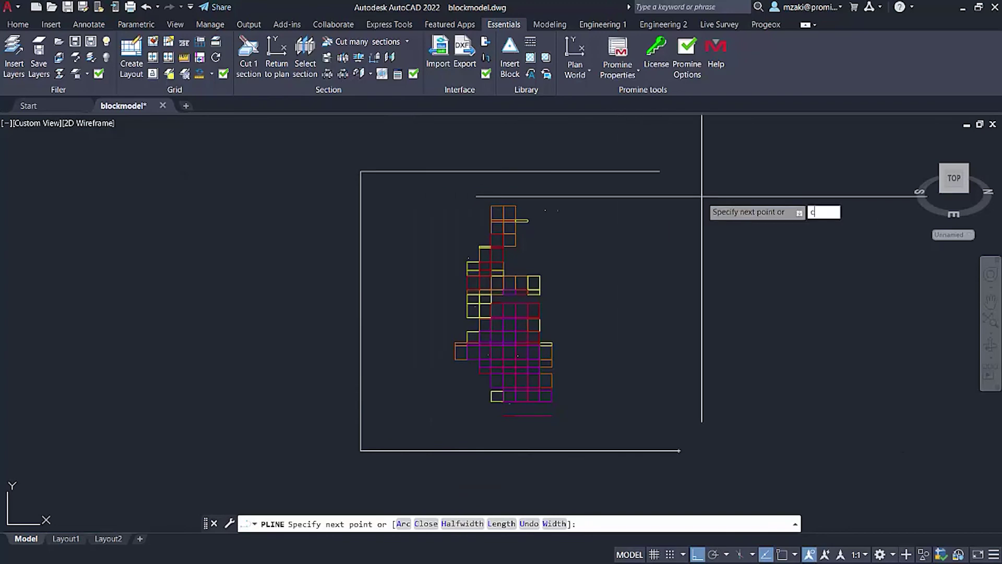
key("Return")
Switch the drawing to PLAN view from directly above
type("plan")
key("Return")
key("Return")
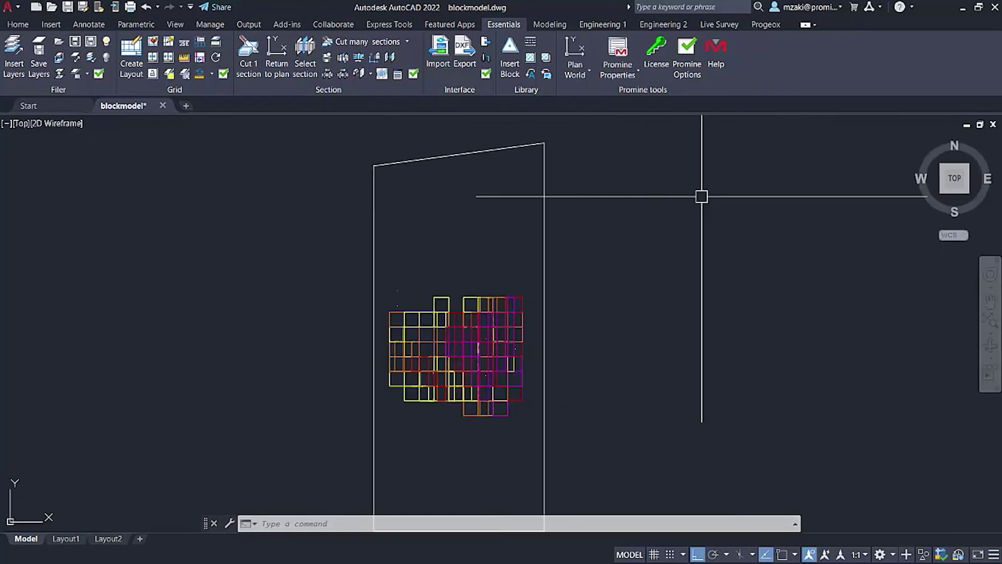
middle_click_drag(614, 410, 621, 246, "shift")
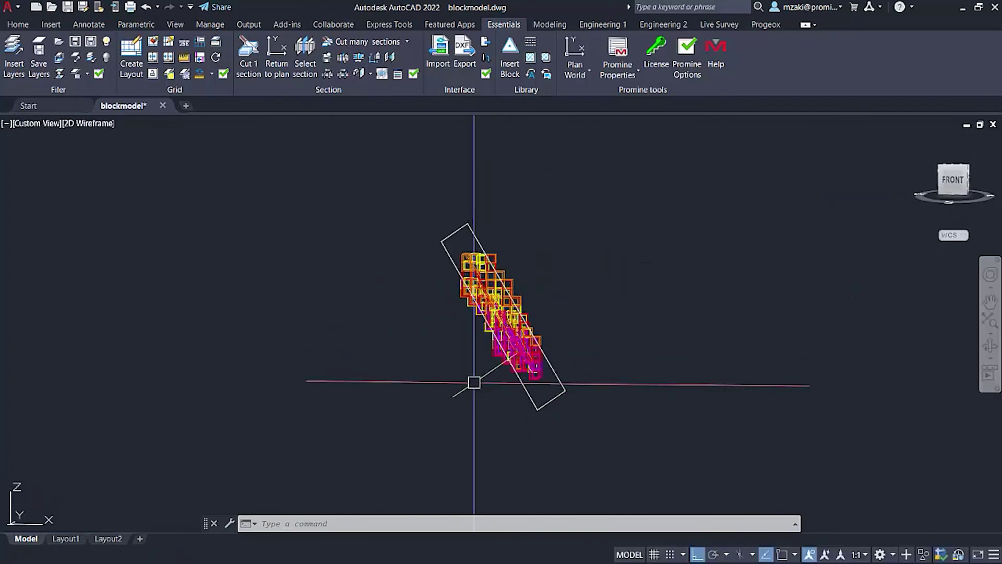
Orbit to a front view with the tilted section plane edge-on and shade it Conceptual
middle_click_drag(474, 382, 447, 386, "shift")
scroll(539, 393, "up", 4)
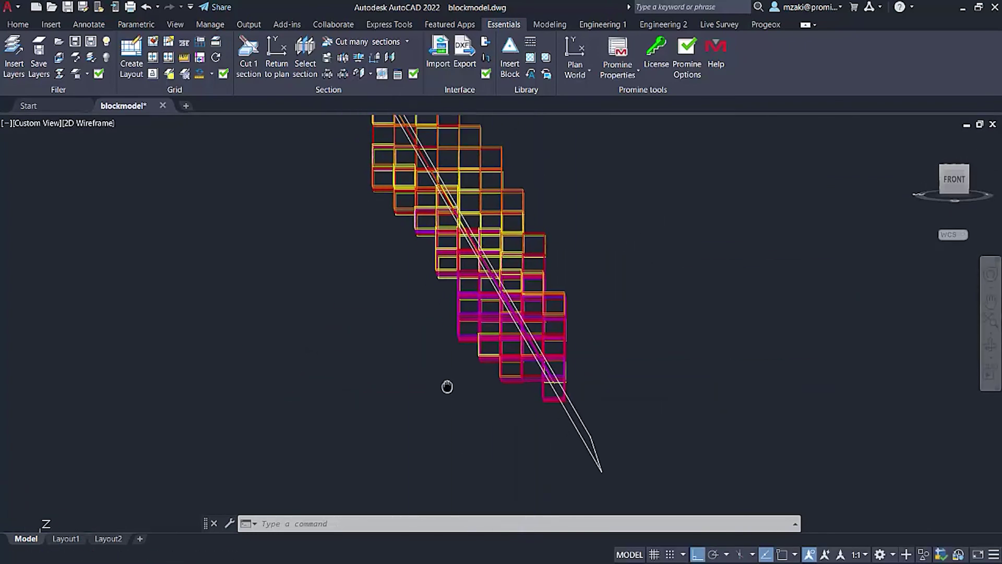
scroll(530, 369, "down", 2)
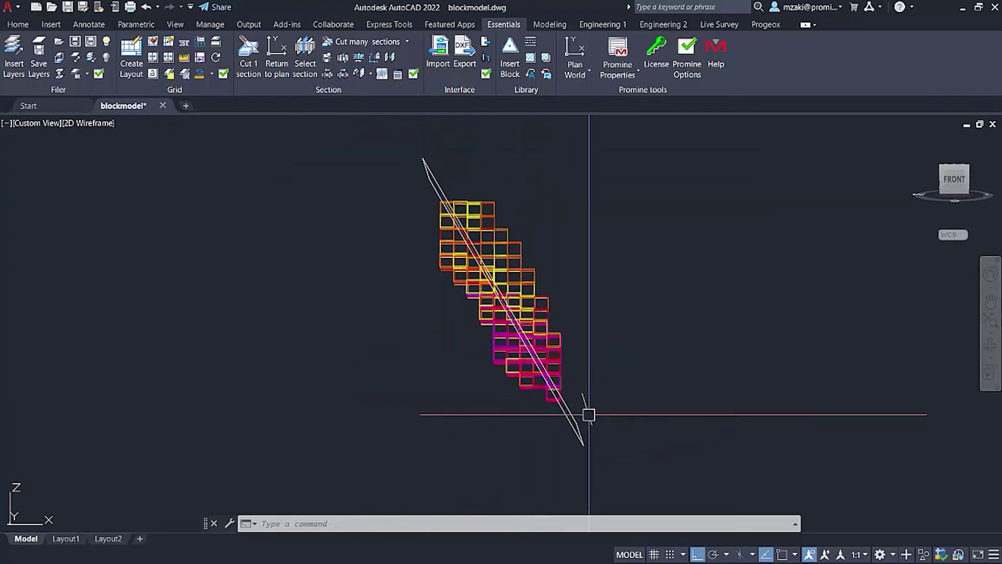
mouse_move(586, 414)
middle_mouse_down("shift")
mouse_move(595, 437)
mouse_move(600, 425)
middle_mouse_up("shift")
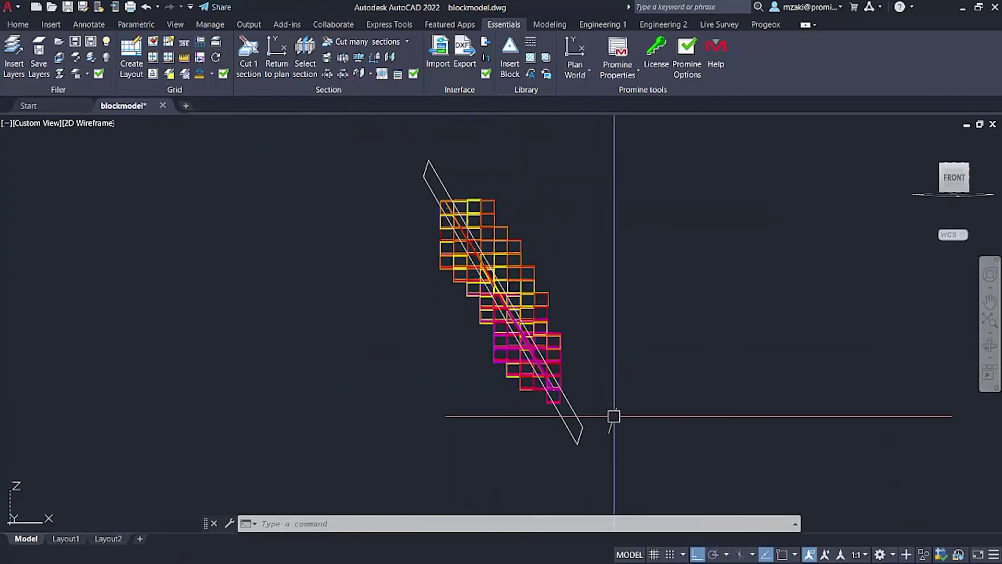
left_click(96, 123)
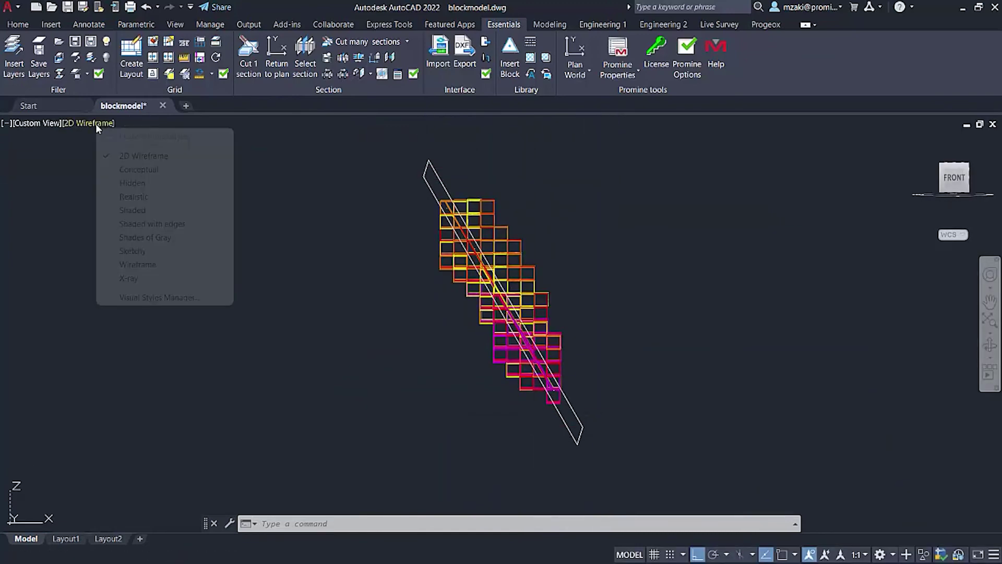
left_click(139, 169)
middle_click_drag(577, 342, 637, 391, "shift")
Run the EC section-view command and zoom to fit the cut blocks inside the boundary
type("ecs")
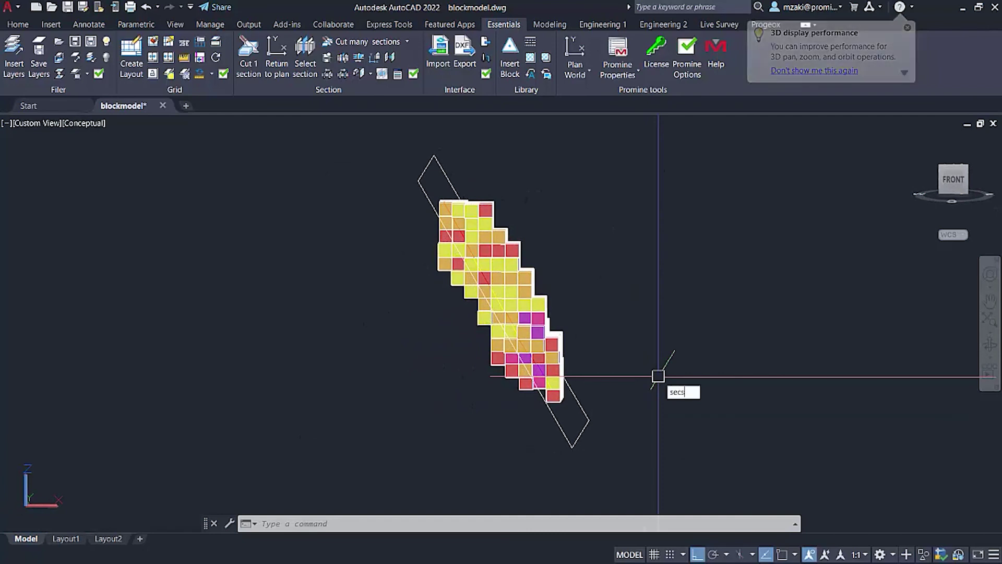
key("Return")
scroll(603, 346, "down", 3)
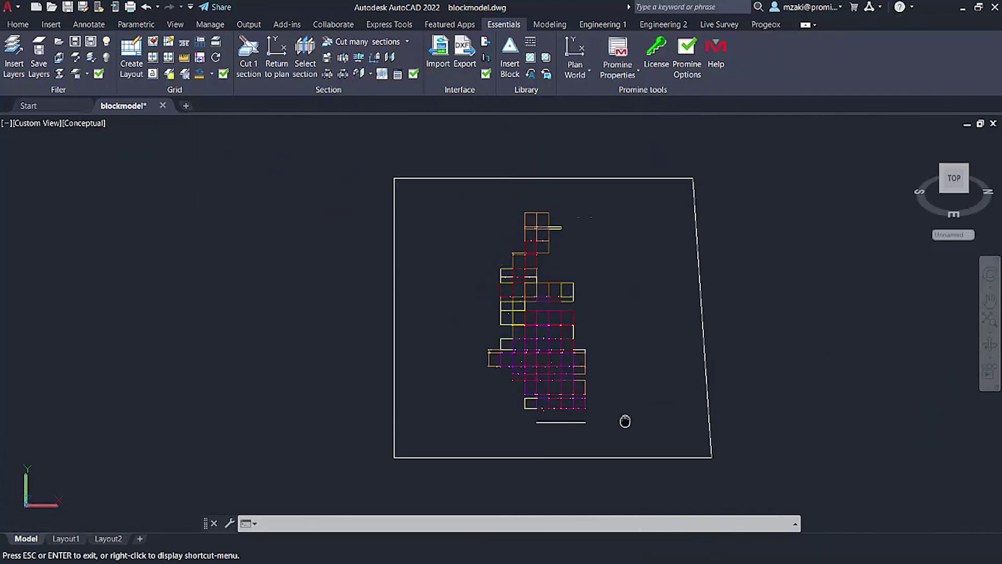
scroll(624, 413, "up", 4)
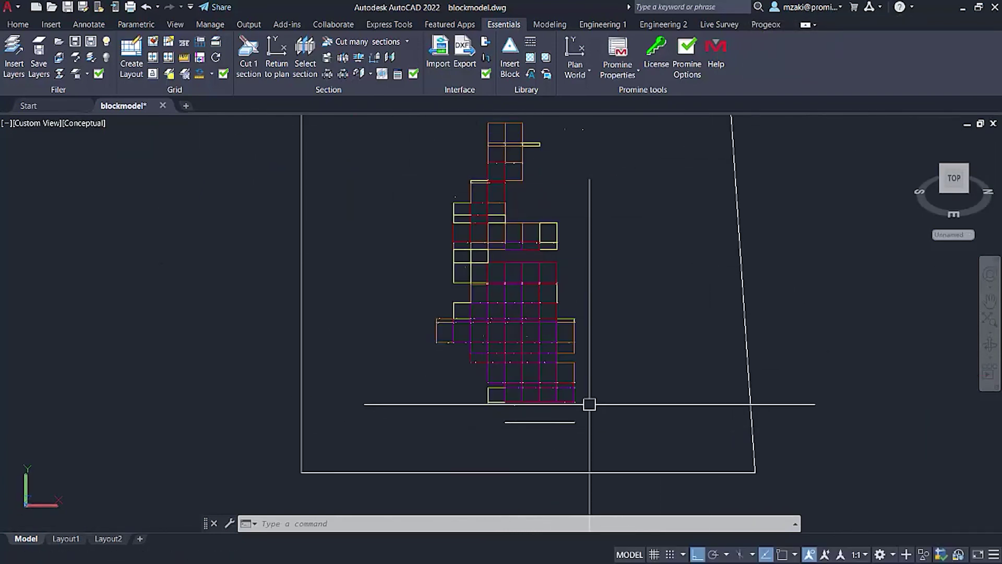
scroll(609, 407, "down", 3)
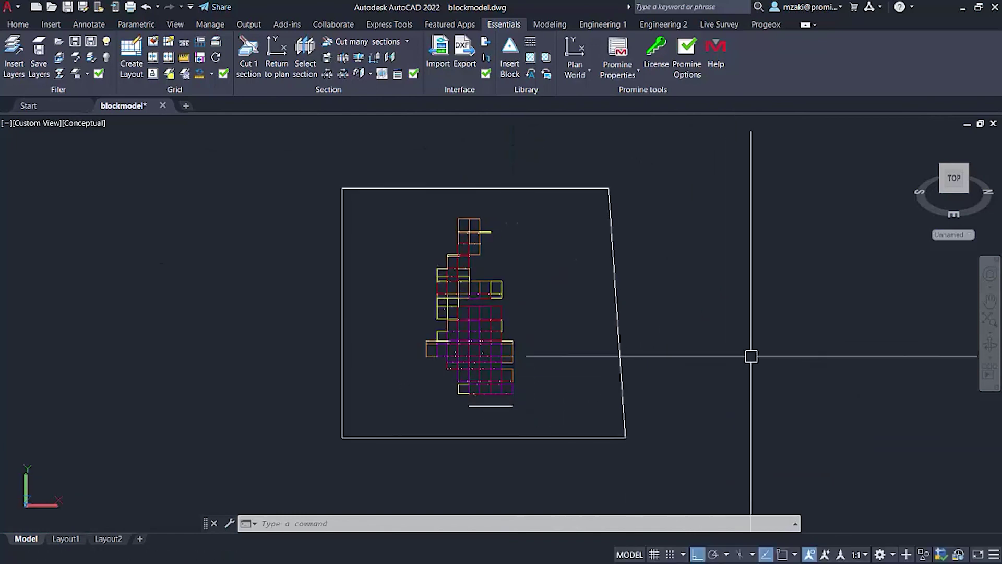